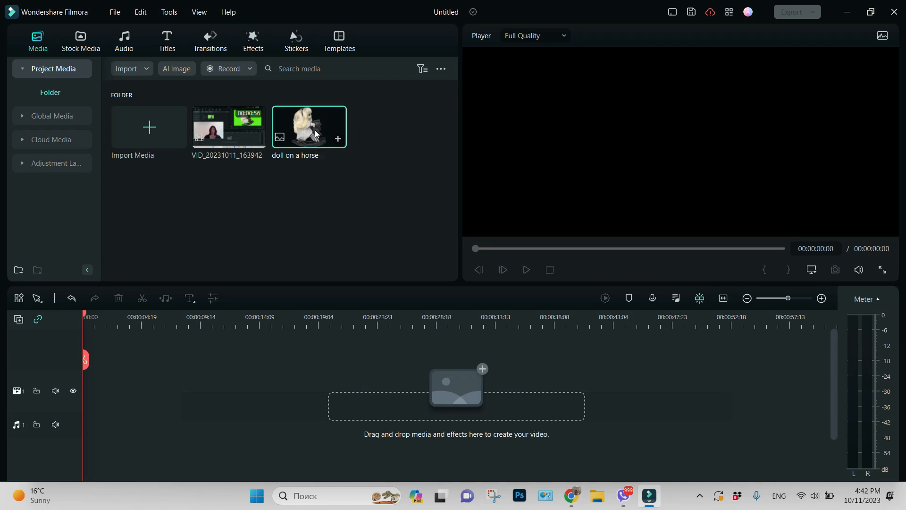
Step: Preview the doll on a horse image and import the Green Screen image into the project media
double_click(316, 133)
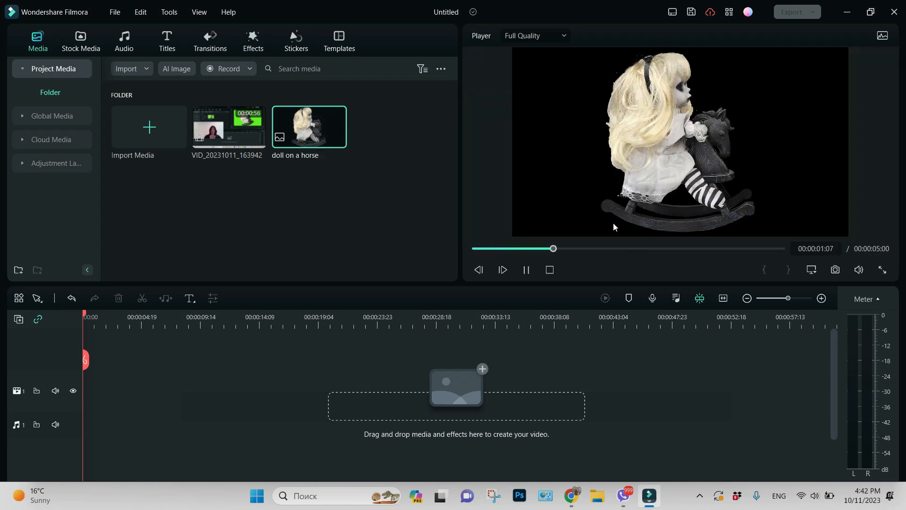
click(149, 71)
click(151, 87)
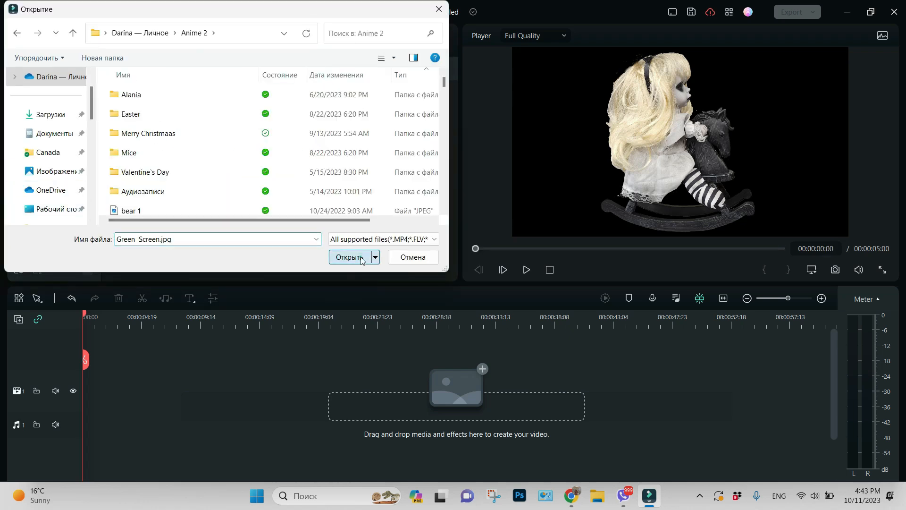
click(350, 256)
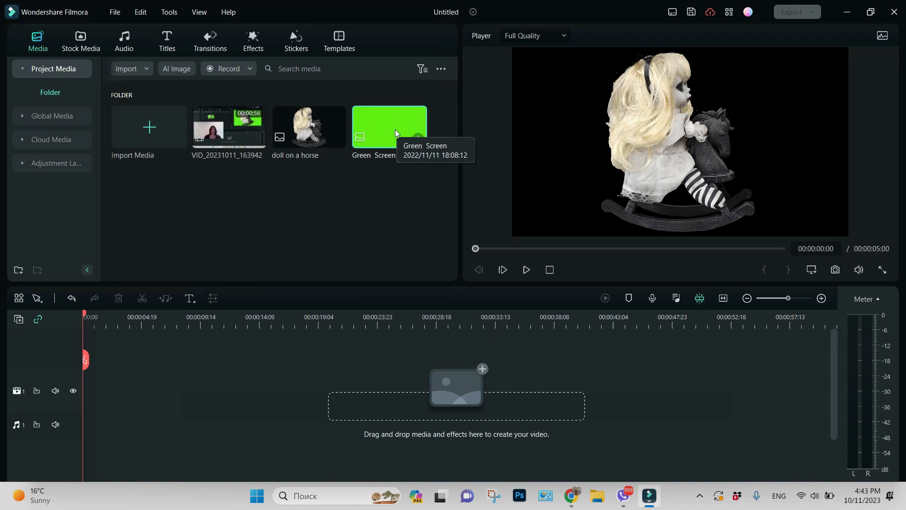
Step: Place the Green Screen image on the timeline and the doll on a horse image on the track above it
drag(392, 124, 66, 399)
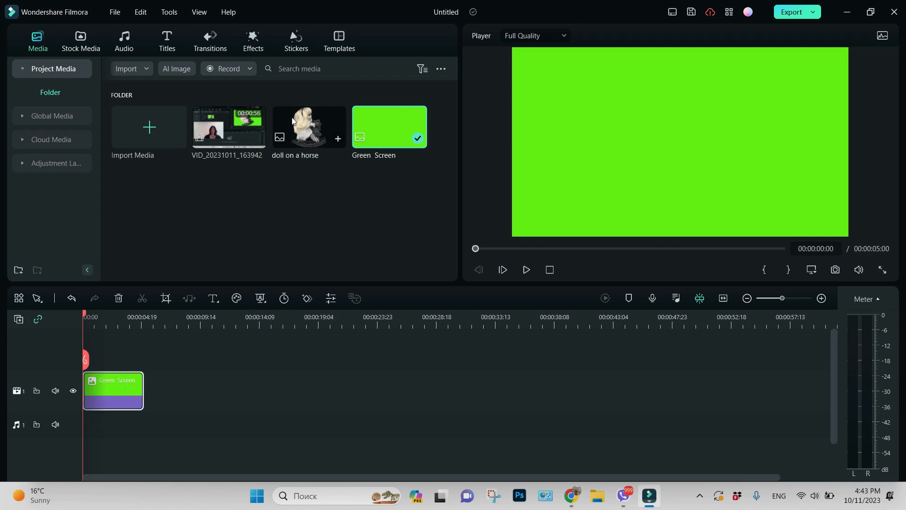
drag(305, 122, 82, 339)
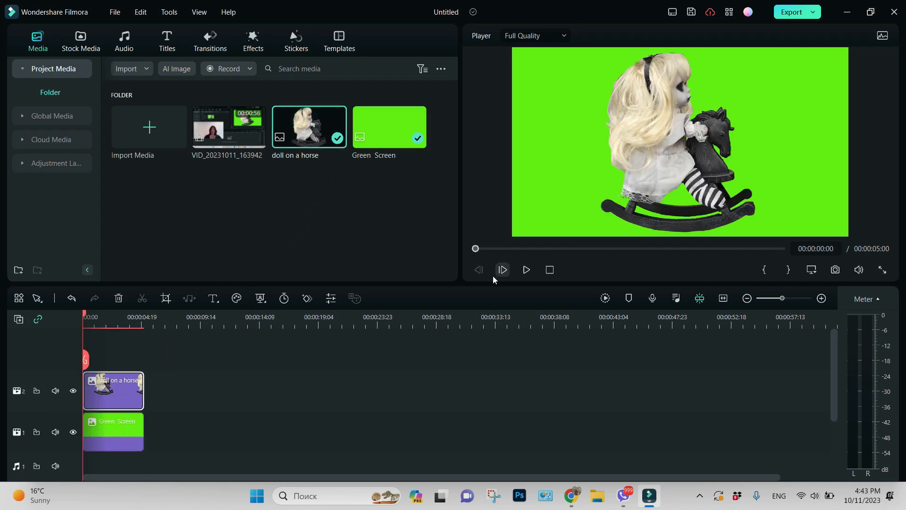
Step: Extend both the Green Screen clip and the doll clip to about 12 seconds long
drag(141, 430, 224, 442)
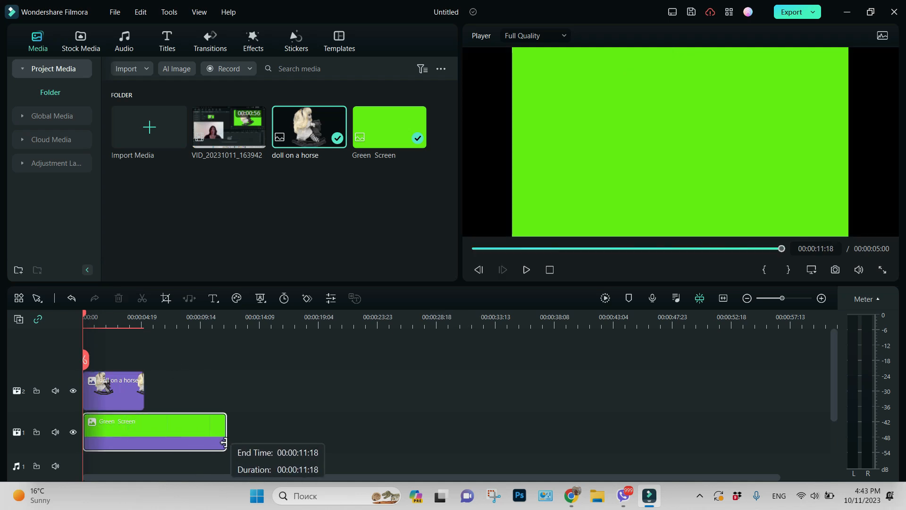
drag(223, 442, 232, 442)
drag(141, 396, 229, 419)
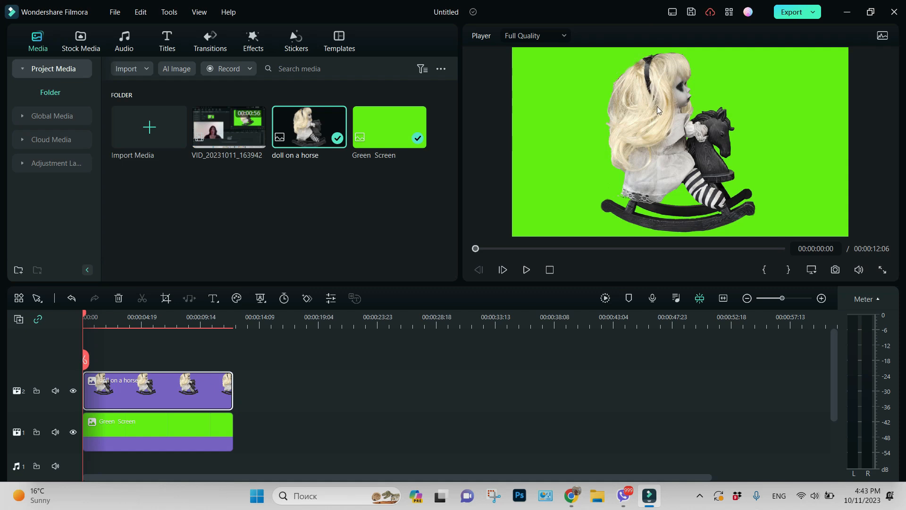
Step: Keyframe the doll clip's rotation at 0° at the start and 21° at about 3 seconds
double_click(151, 394)
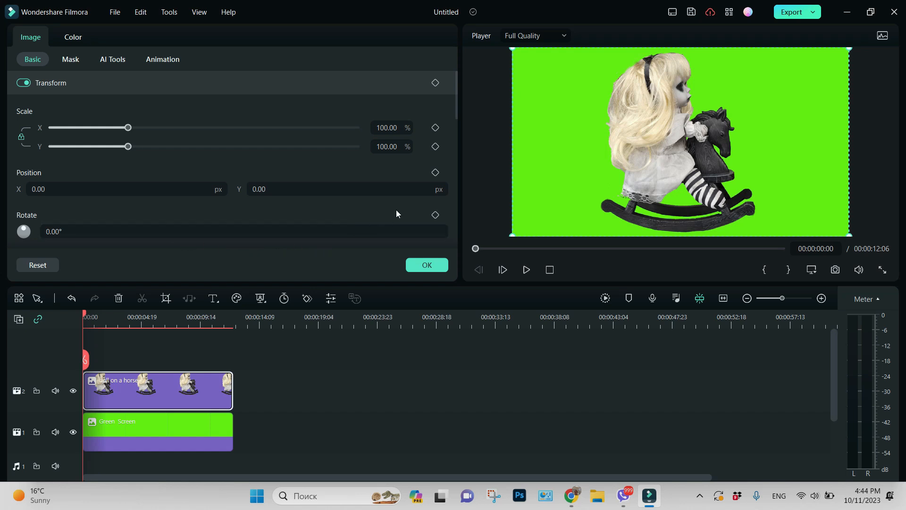
click(436, 215)
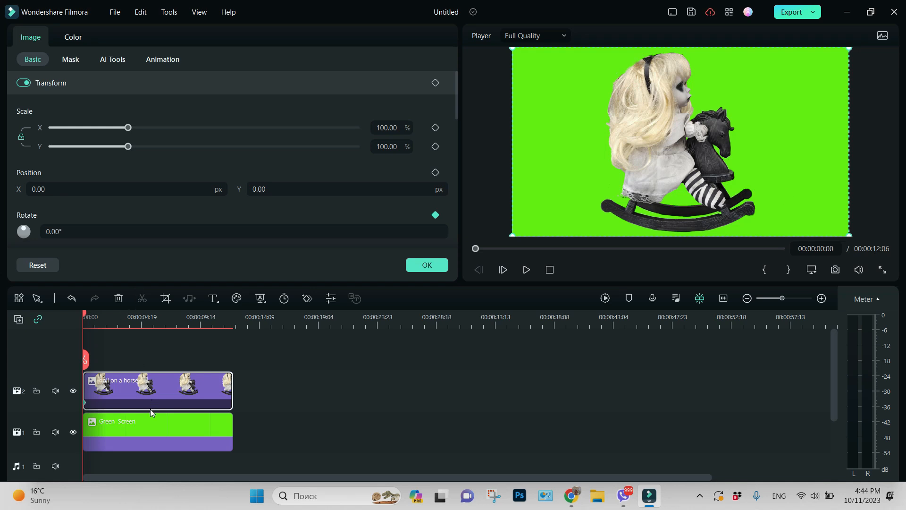
drag(83, 316, 126, 332)
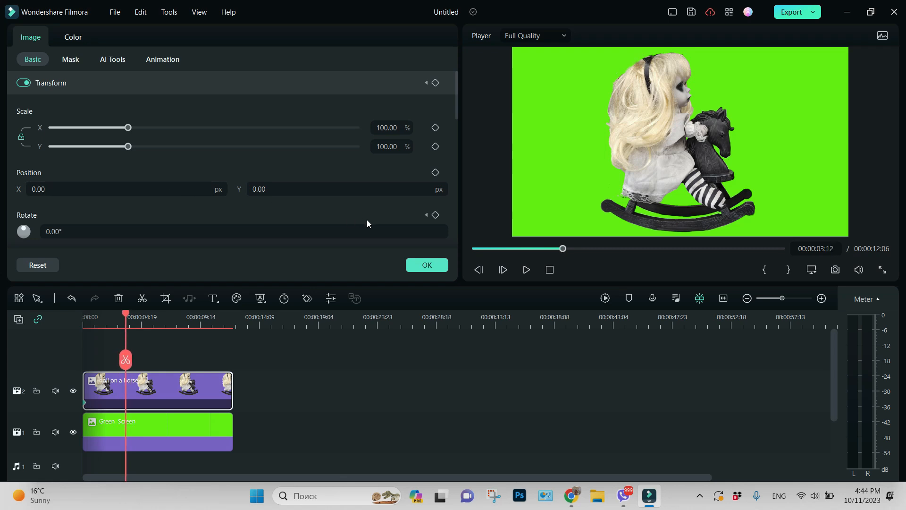
drag(52, 231, 62, 231)
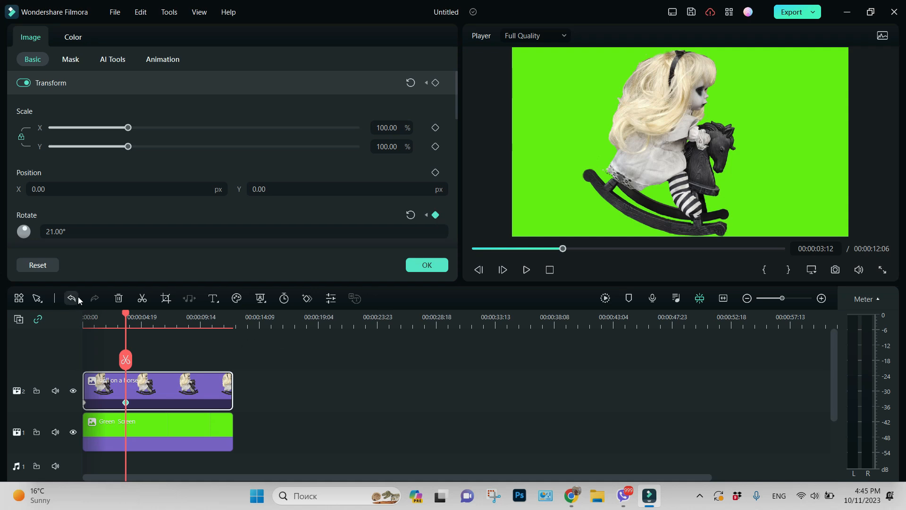
Step: Add rotation keyframes of 0° at about 6 seconds and -21° at about 9 seconds
drag(127, 315, 157, 321)
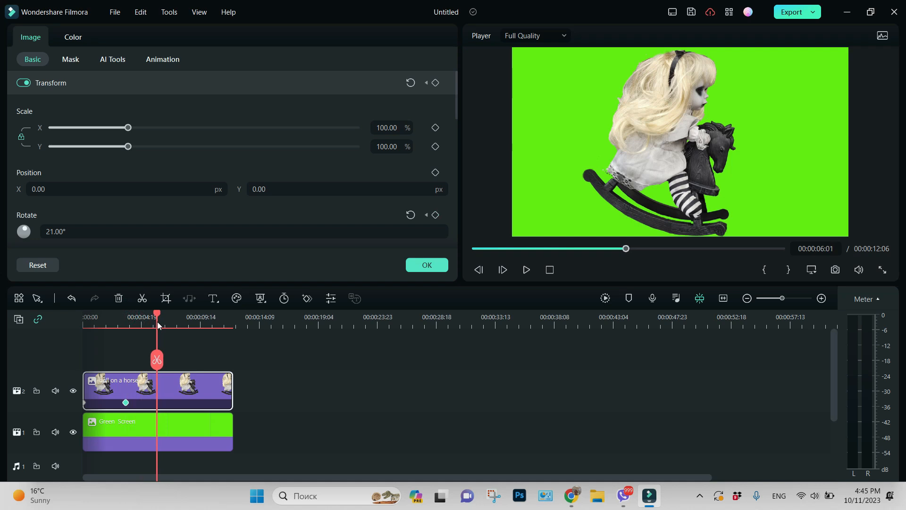
mouse_move(62, 230)
mouse_down()
mouse_move(41, 230)
mouse_move(52, 230)
mouse_up()
drag(157, 315, 195, 325)
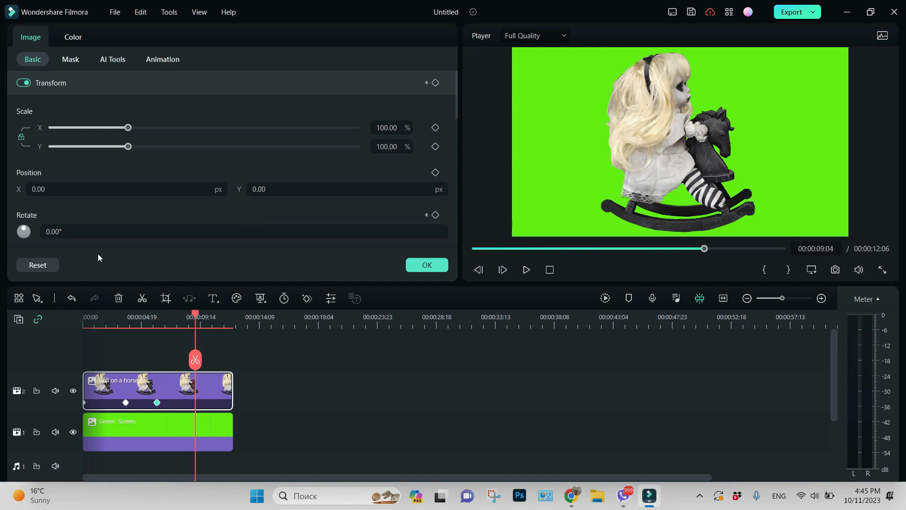
drag(60, 231, 50, 231)
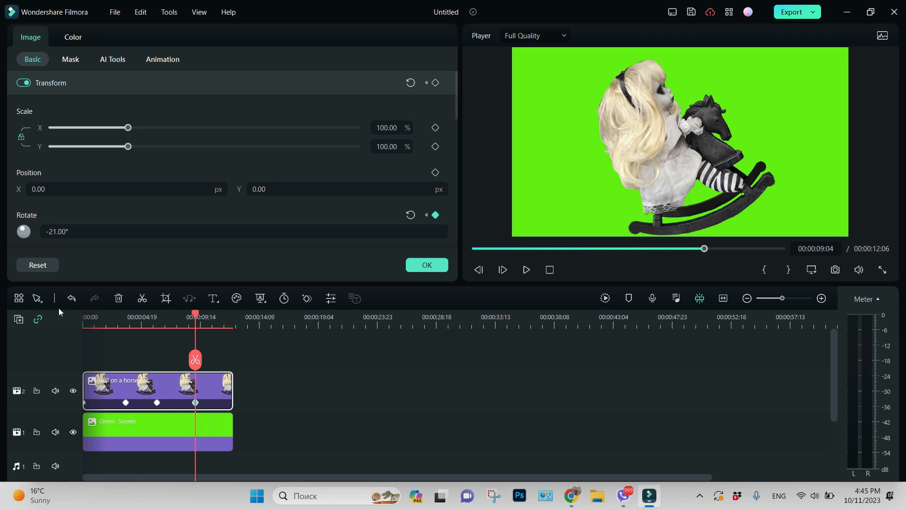
Step: Set the rotation keyframe at the clip's end, around 12 seconds, to 0°, and play the animation from the start
drag(196, 316, 233, 323)
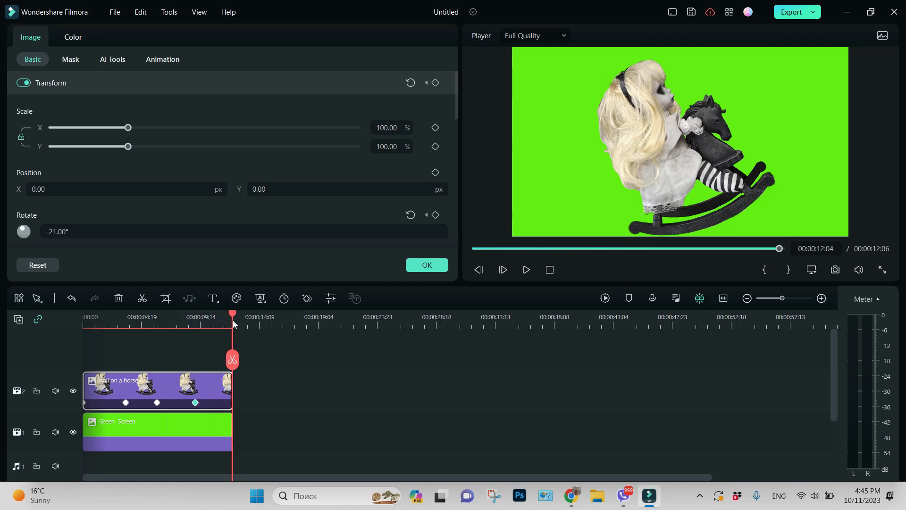
drag(75, 232, 84, 232)
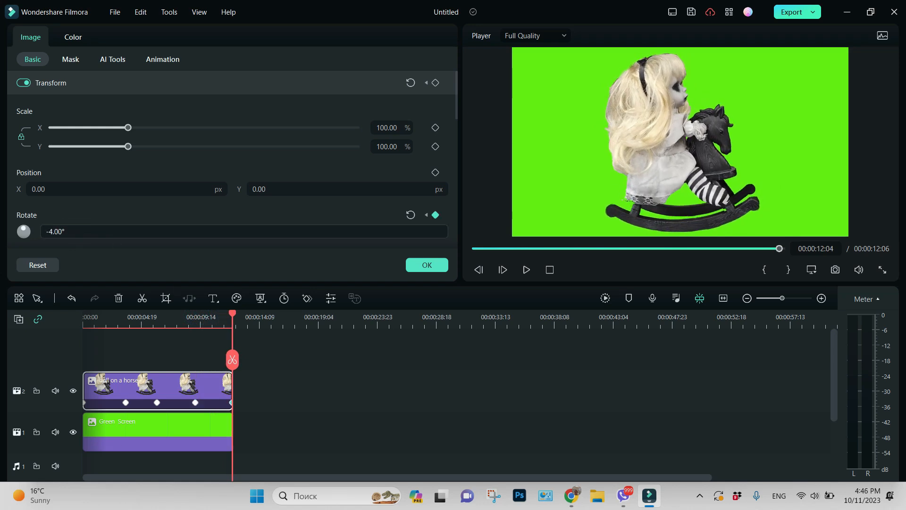
click(53, 231)
key(BackSpace)
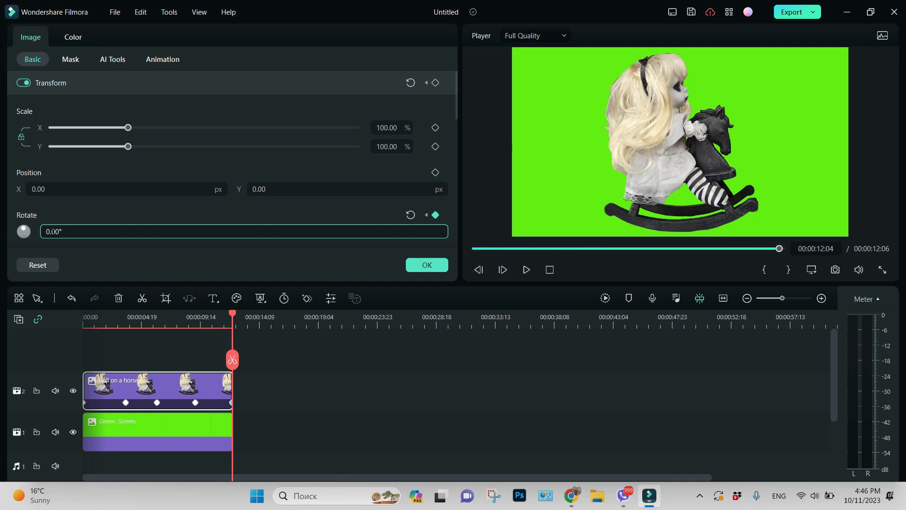
key(Return)
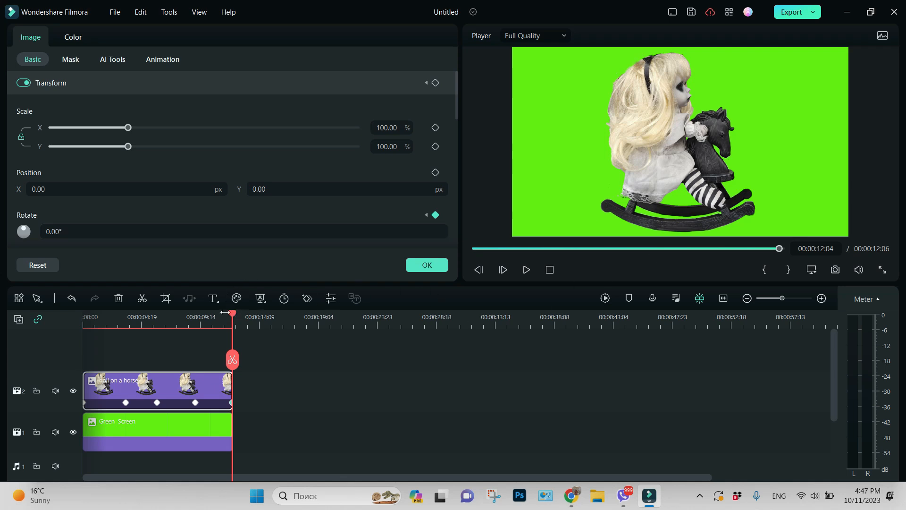
key(Home)
click(526, 269)
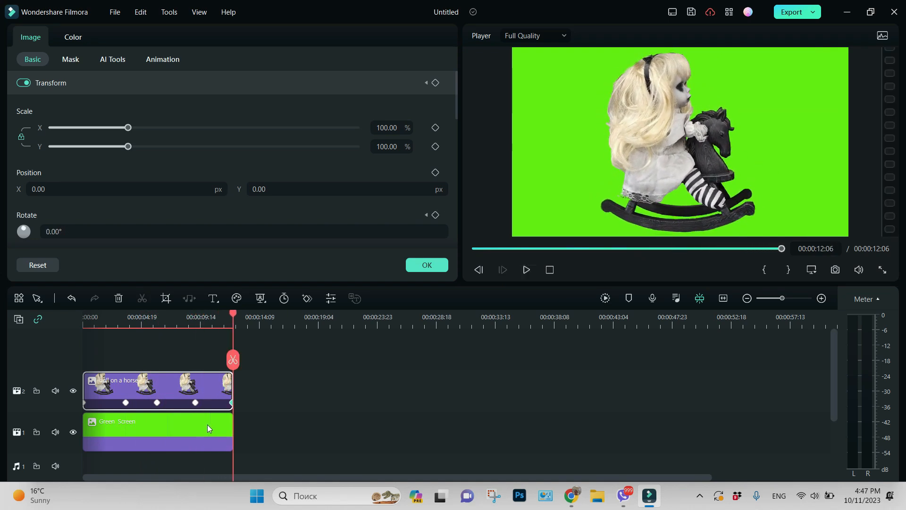
Step: Copy the doll clip and paste it four times one after another along its track
right_click(205, 388)
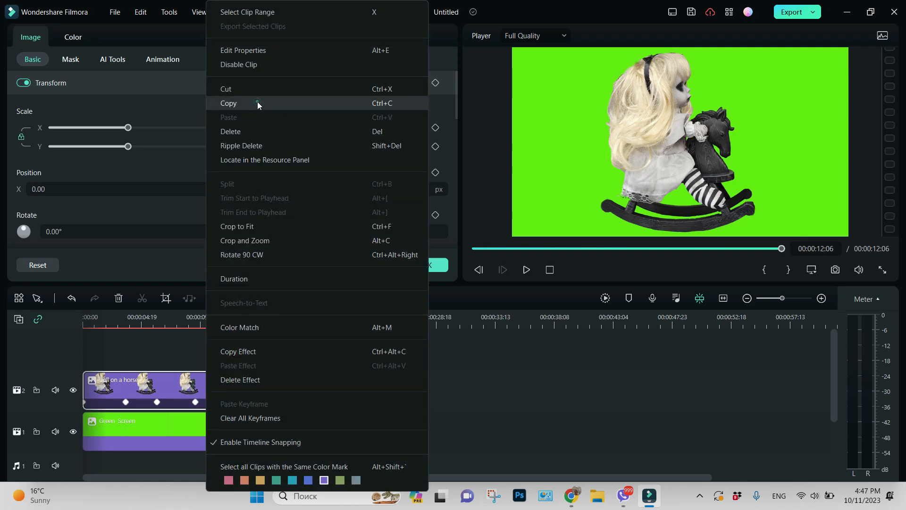
click(257, 104)
right_click(273, 396)
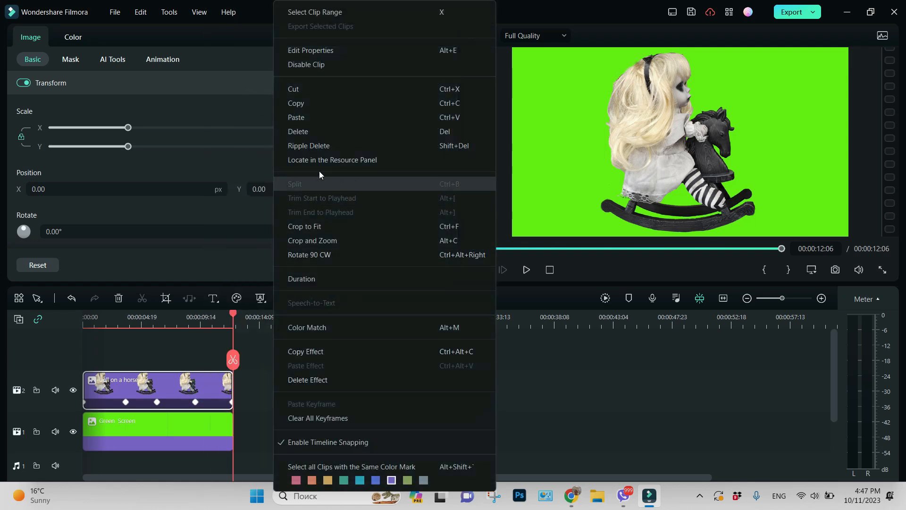
click(308, 117)
right_click(420, 395)
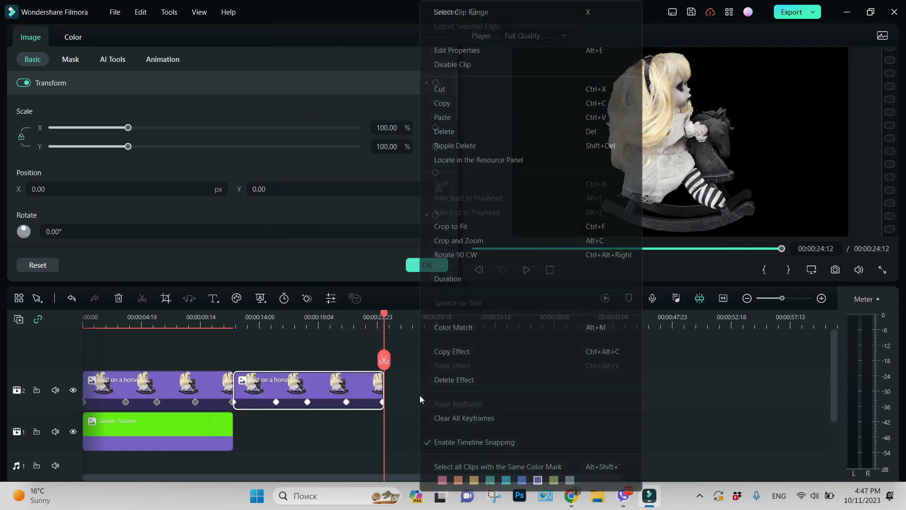
right_click(577, 387)
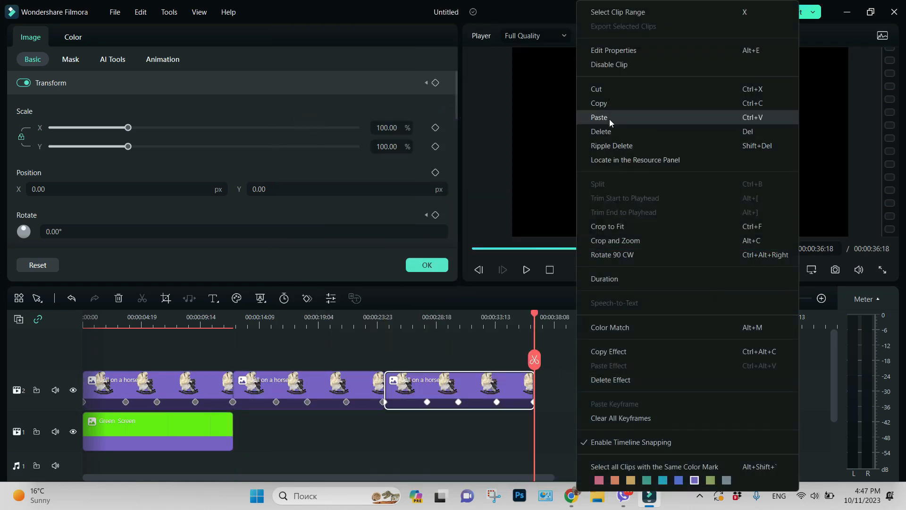
click(611, 121)
right_click(738, 381)
click(732, 116)
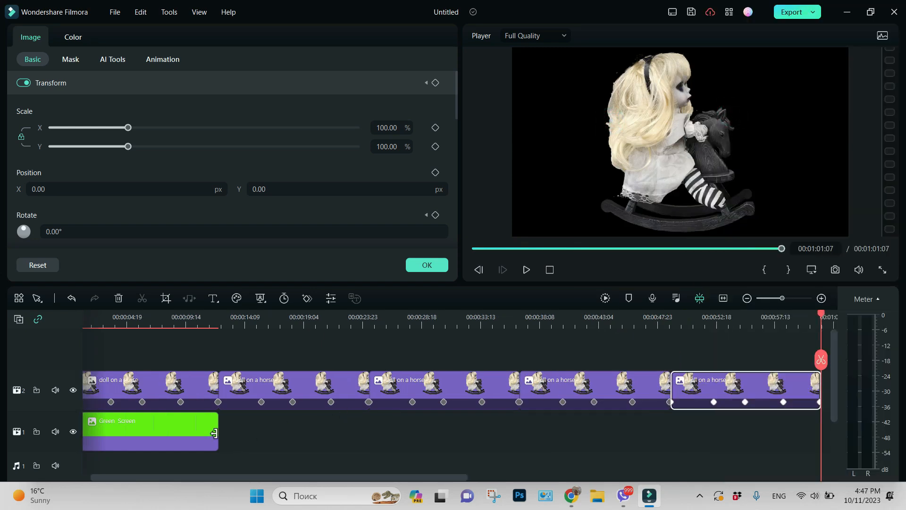
Step: Extend the Green Screen clip to the end of the doll clips at about 1:01 and close the clip properties
drag(214, 433, 448, 439)
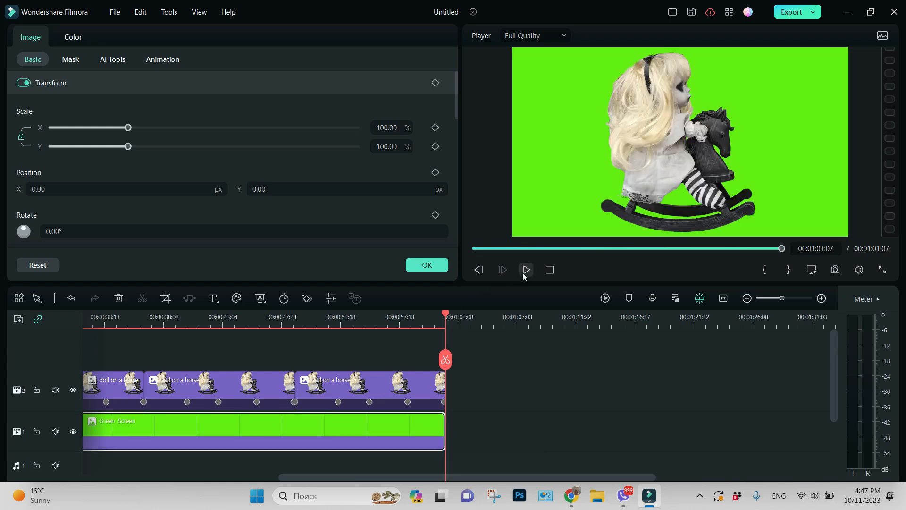
click(429, 269)
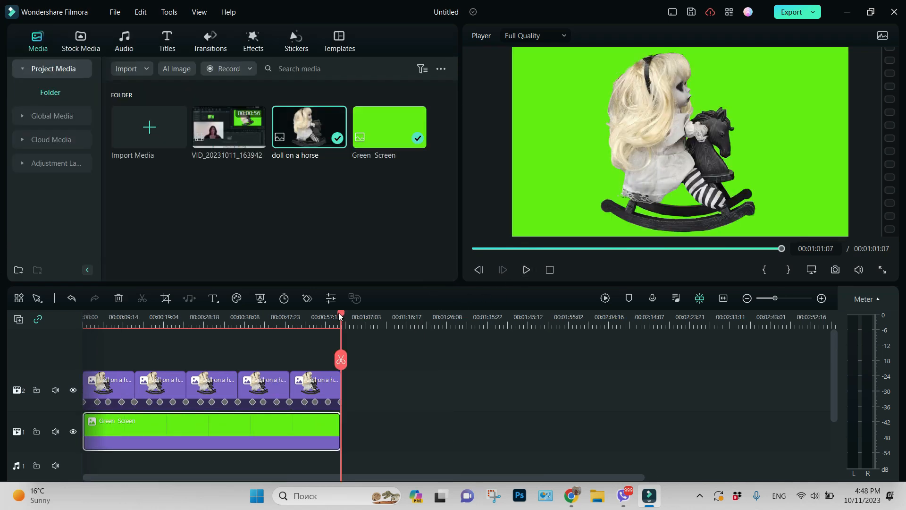
drag(338, 312, 0, 361)
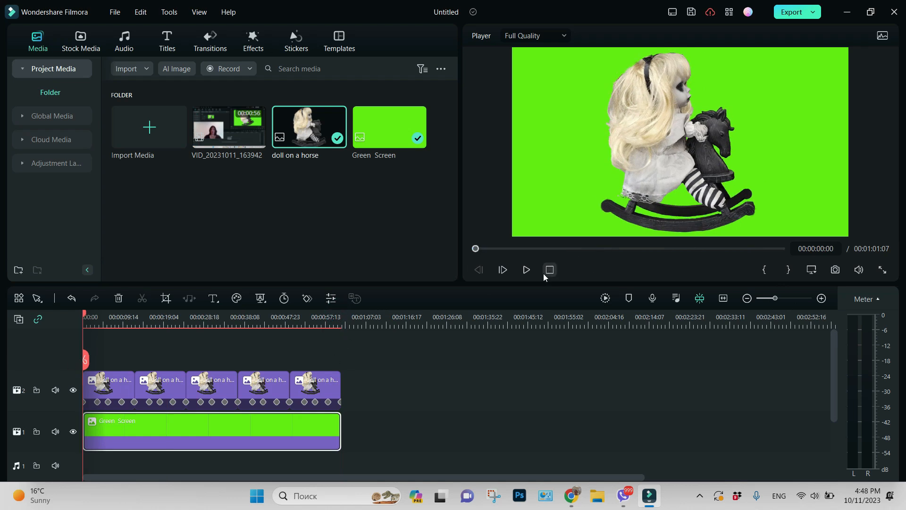
Step: Play back the animation, then open and close the Export settings
click(527, 270)
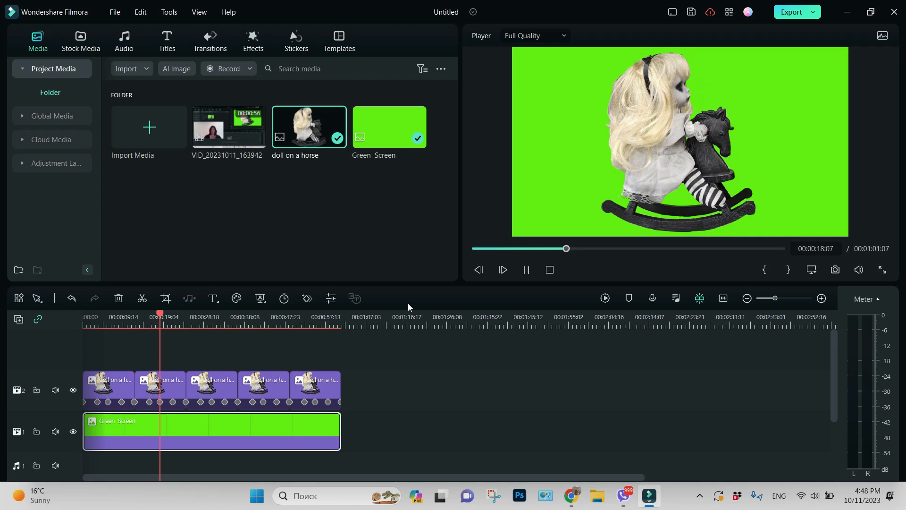
key(space)
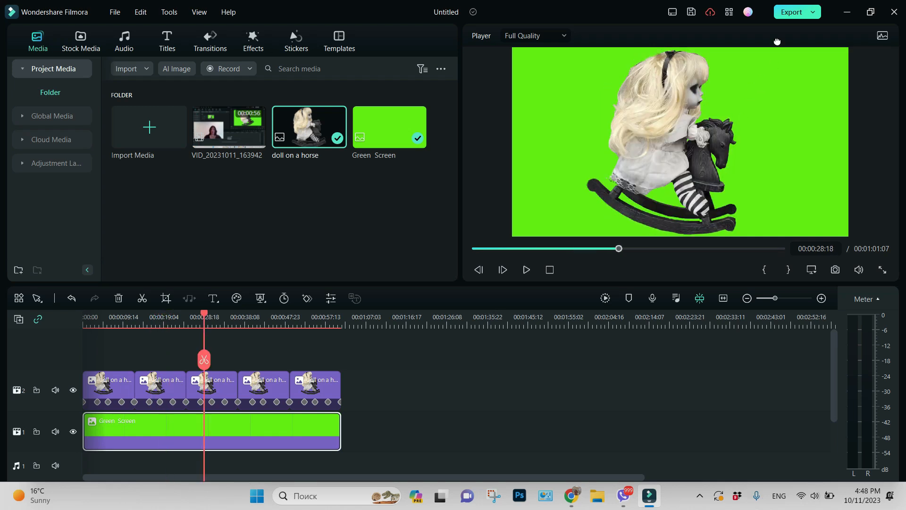
click(791, 12)
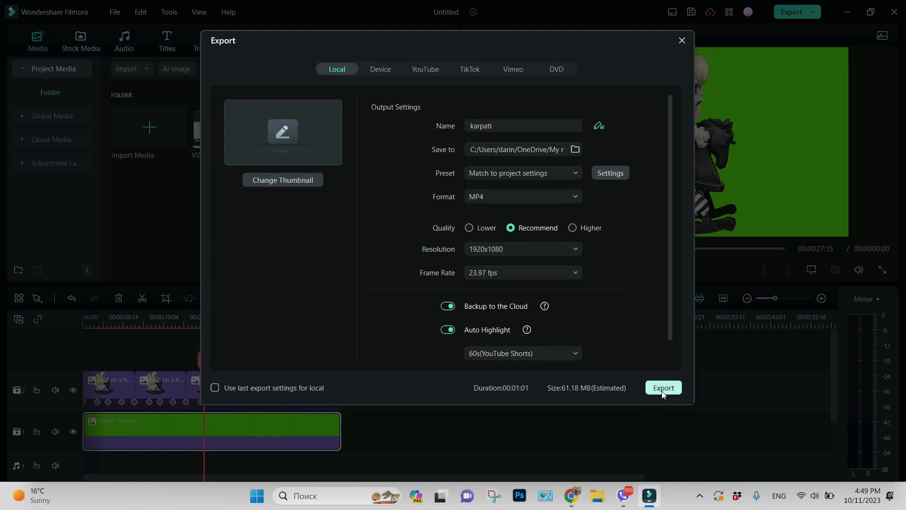
click(682, 40)
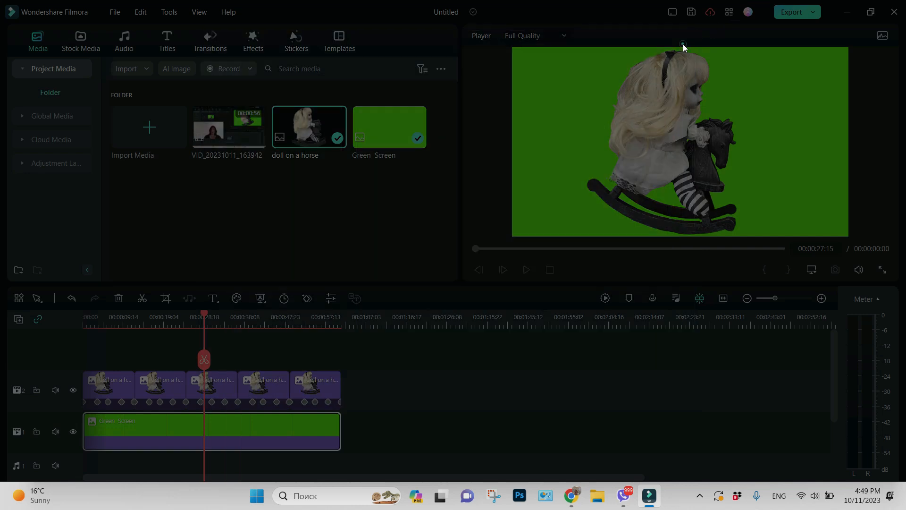